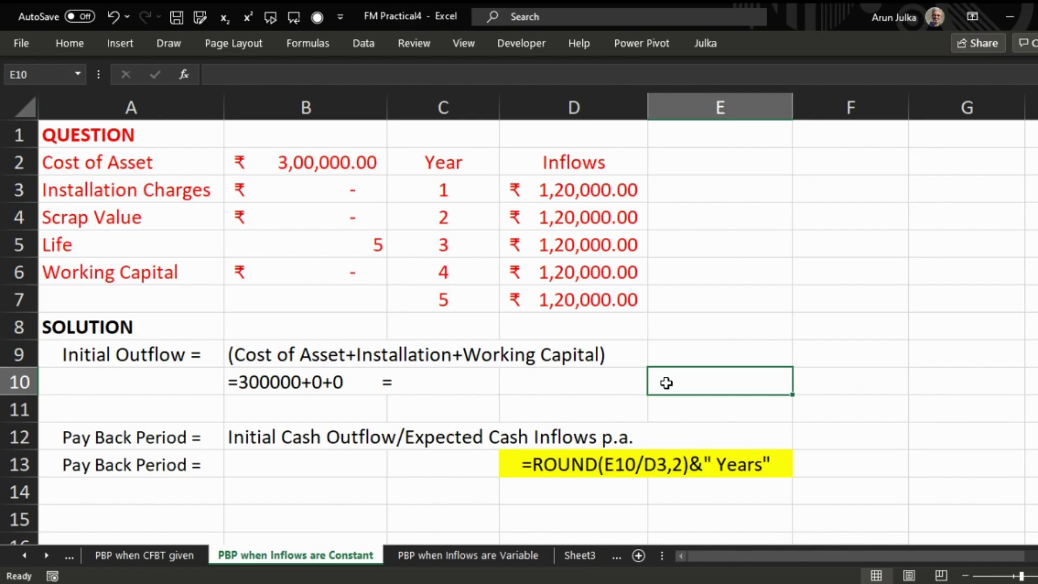
Step: Enter =B2+B3+B6 in E10 to total cost, installation and working capital (₹3,00,000.00)
text(=)
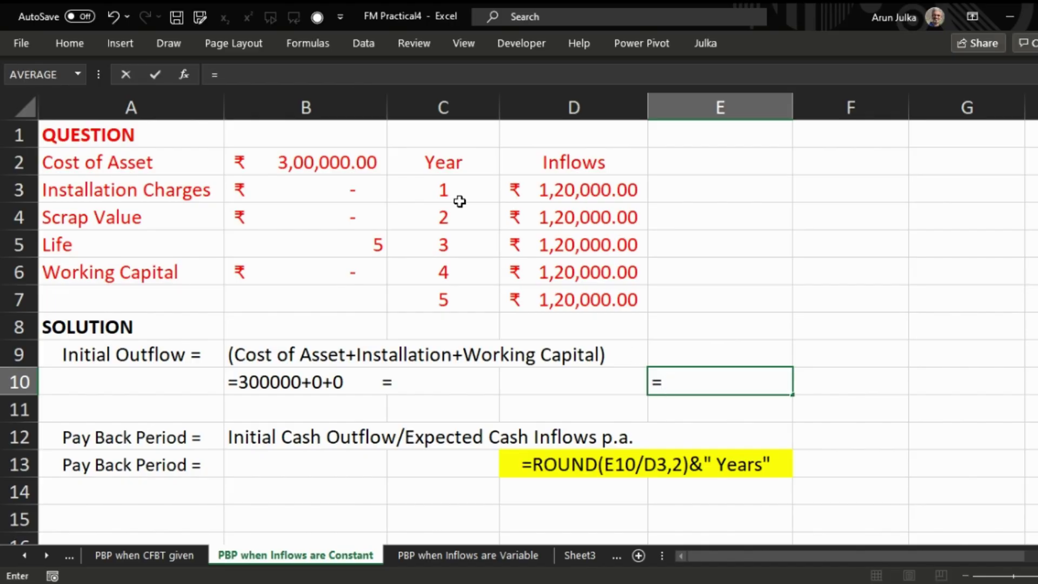
click(336, 171)
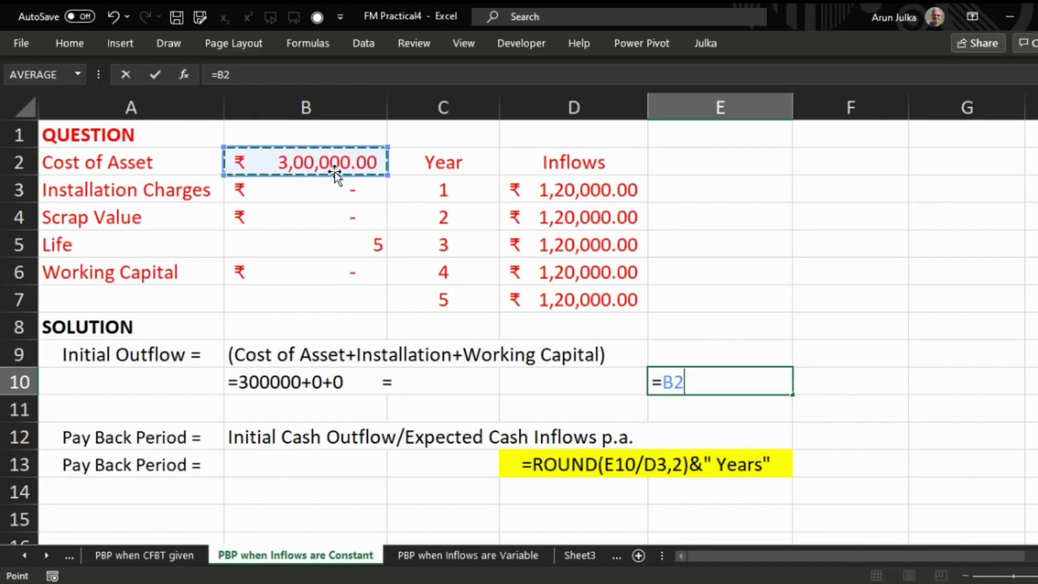
text(+)
click(298, 193)
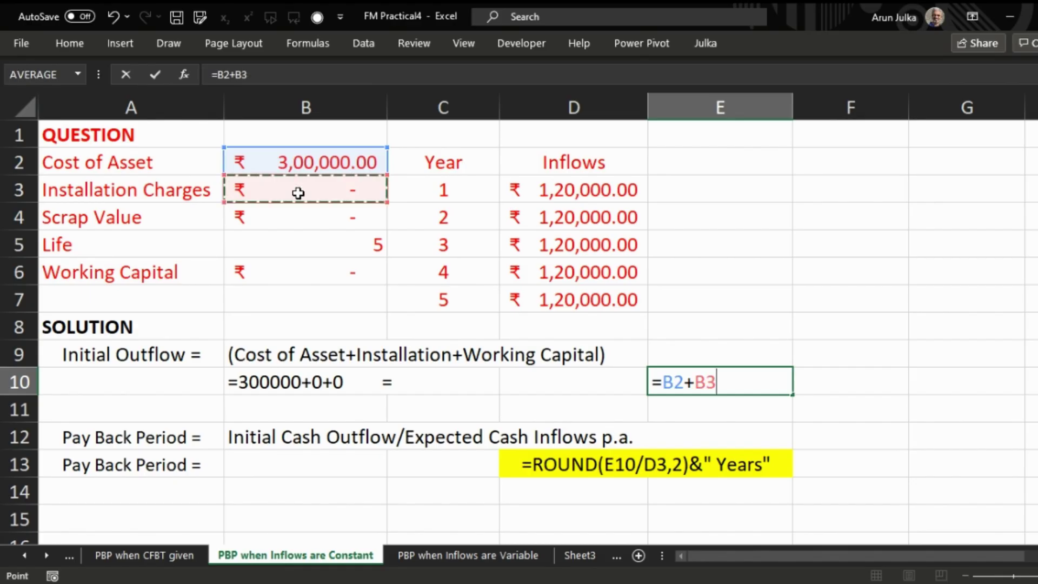
text(+)
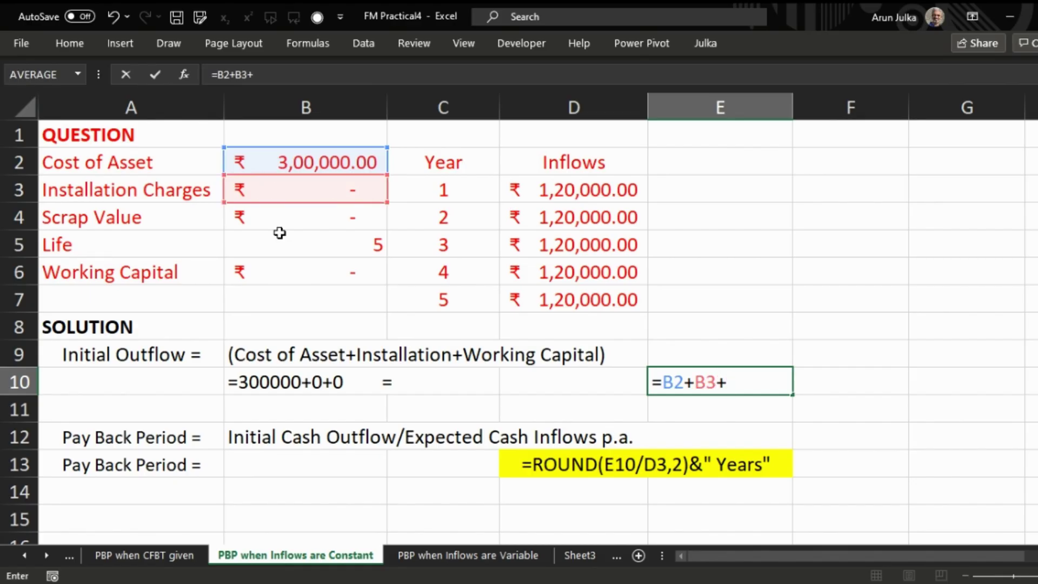
click(281, 273)
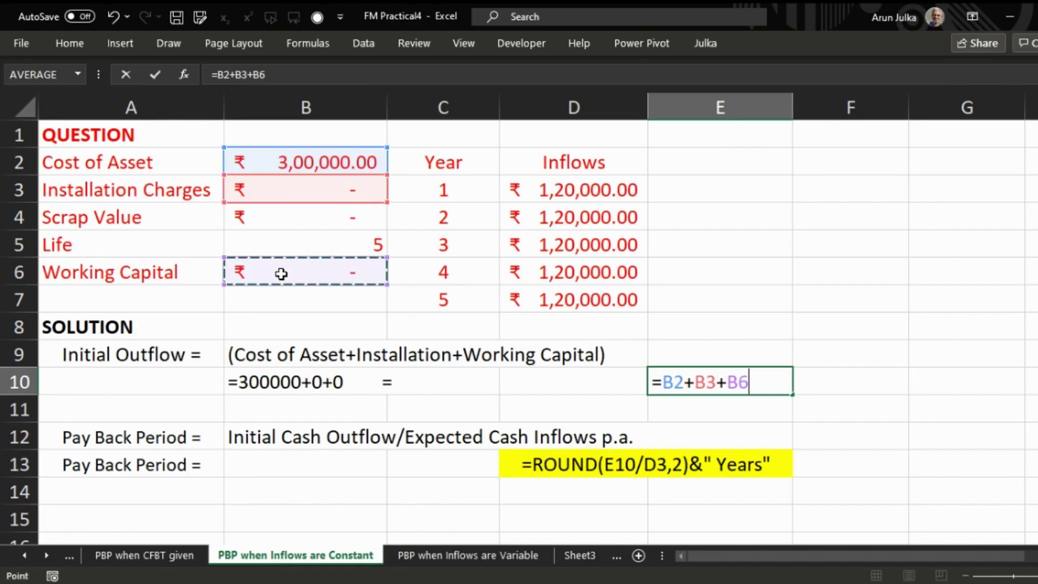
key(Return)
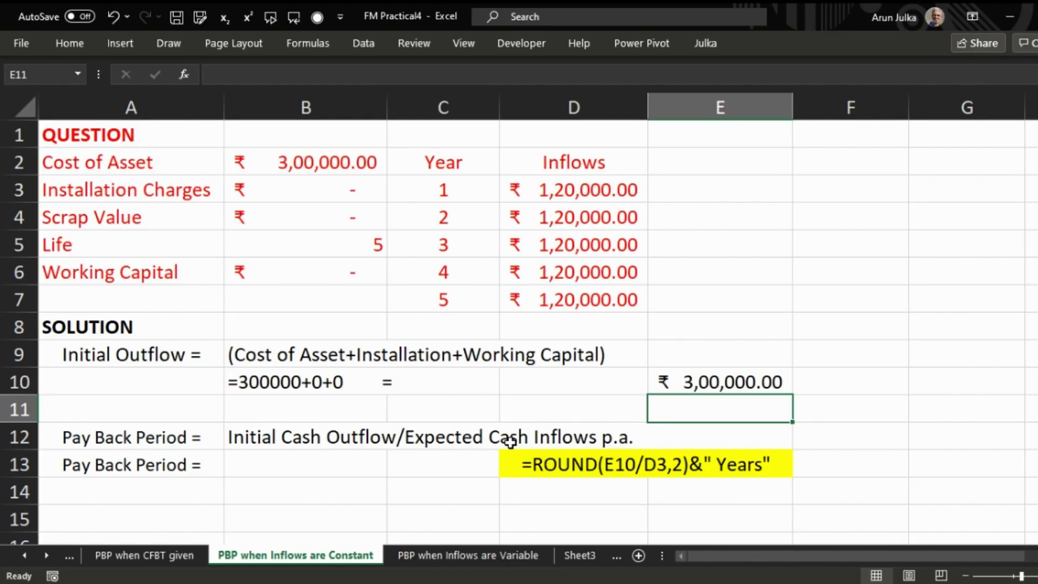
Step: Enter =E10/D7 in C13 to compute the 2.5-year payback period
click(338, 465)
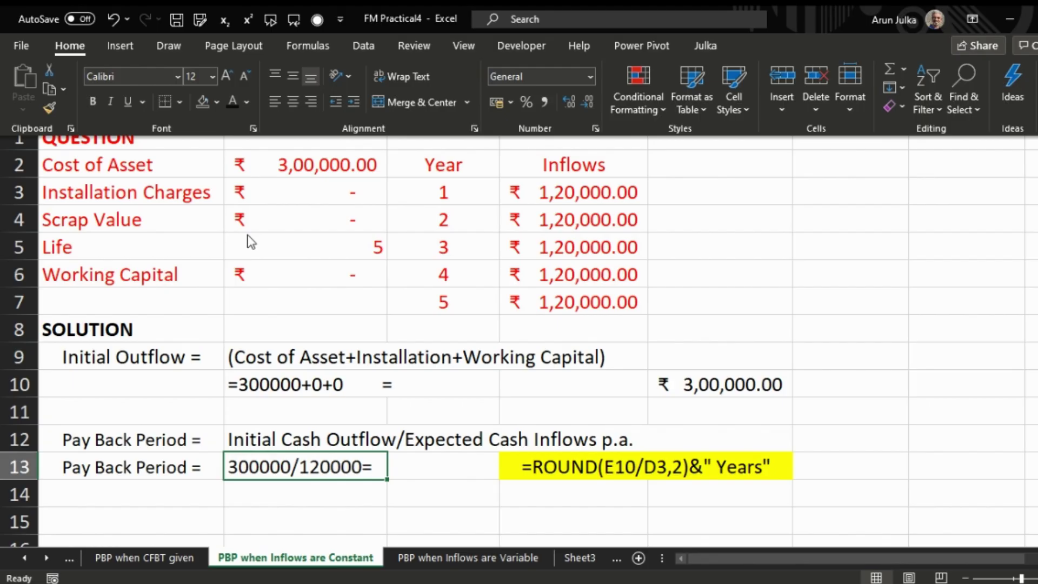
click(427, 468)
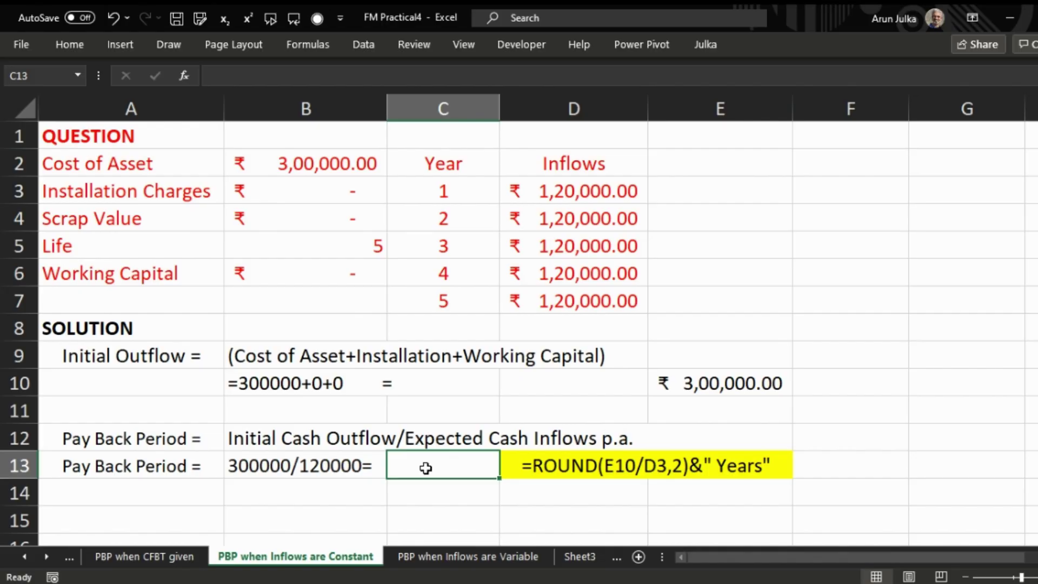
text(=)
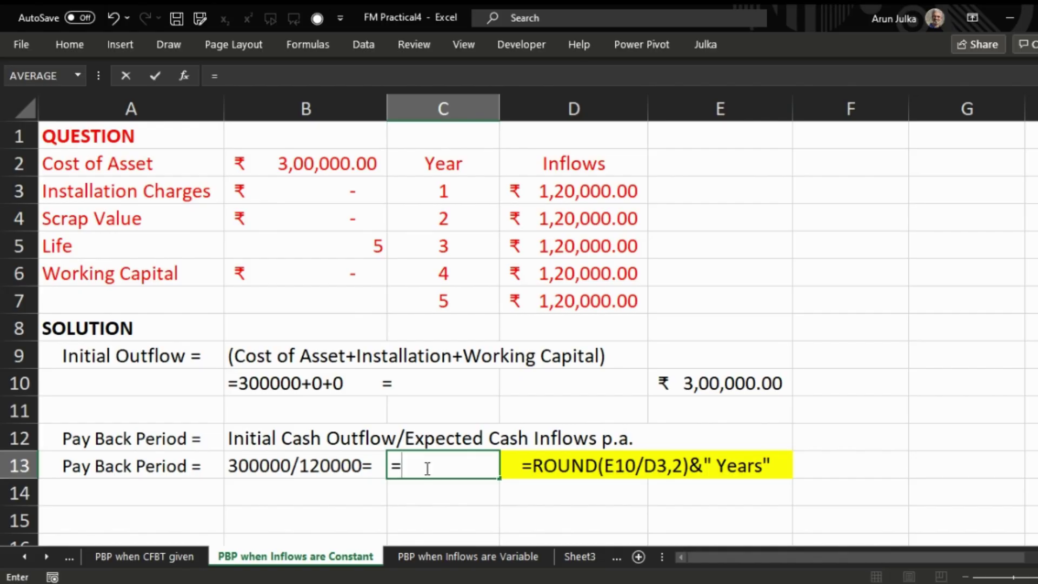
click(718, 387)
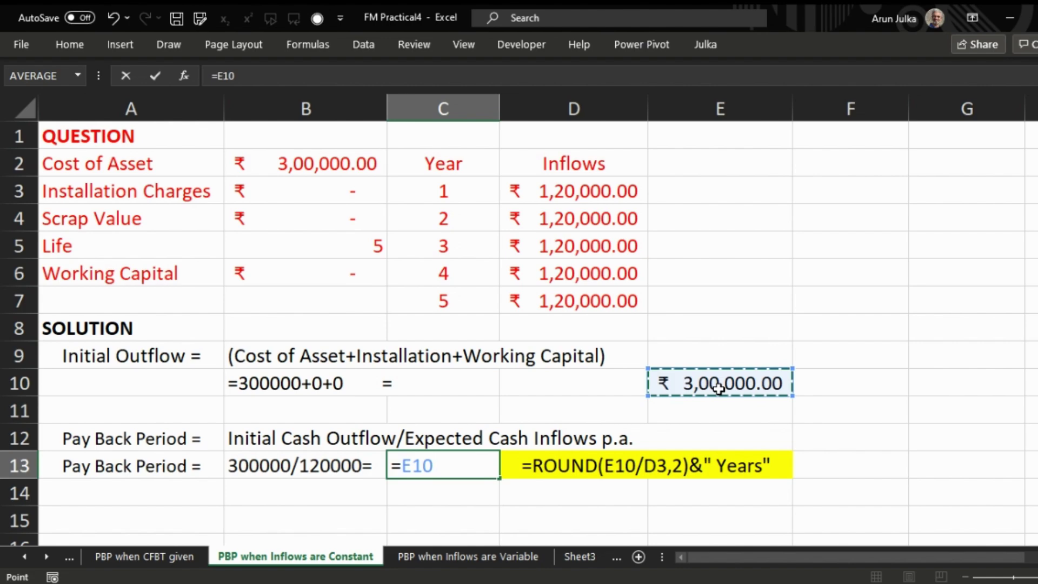
text(/)
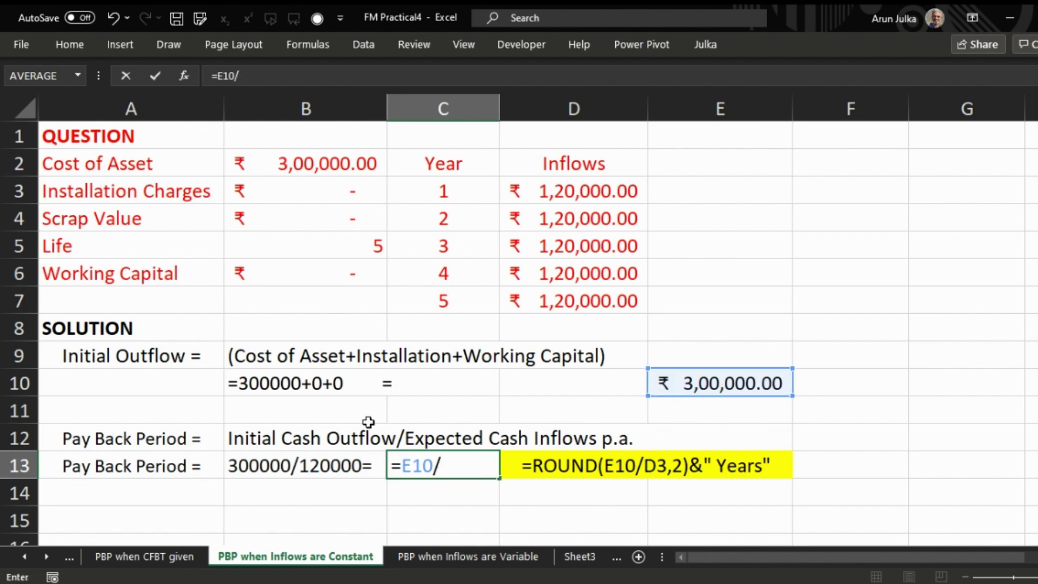
click(584, 303)
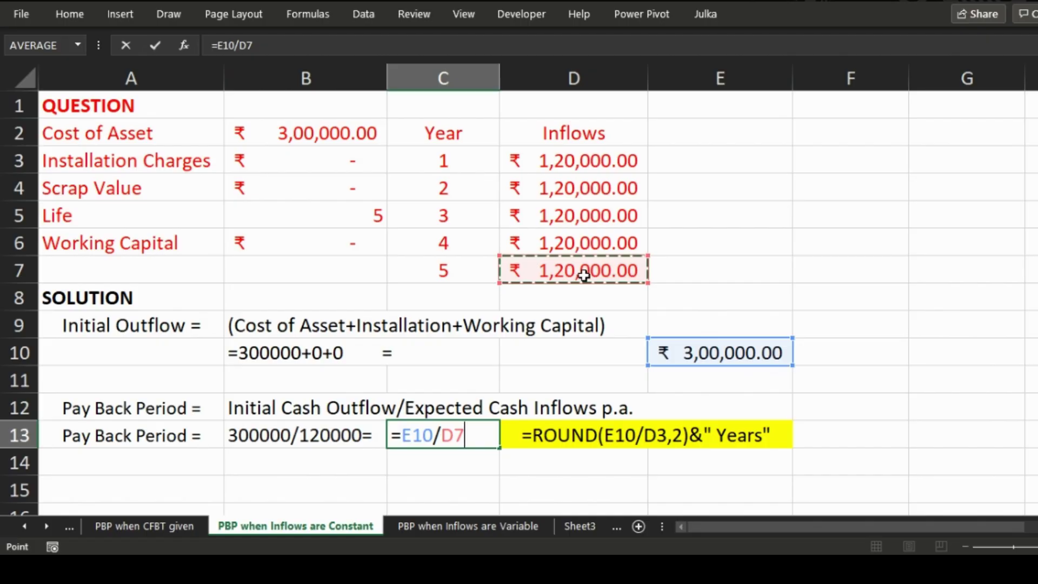
key(Return)
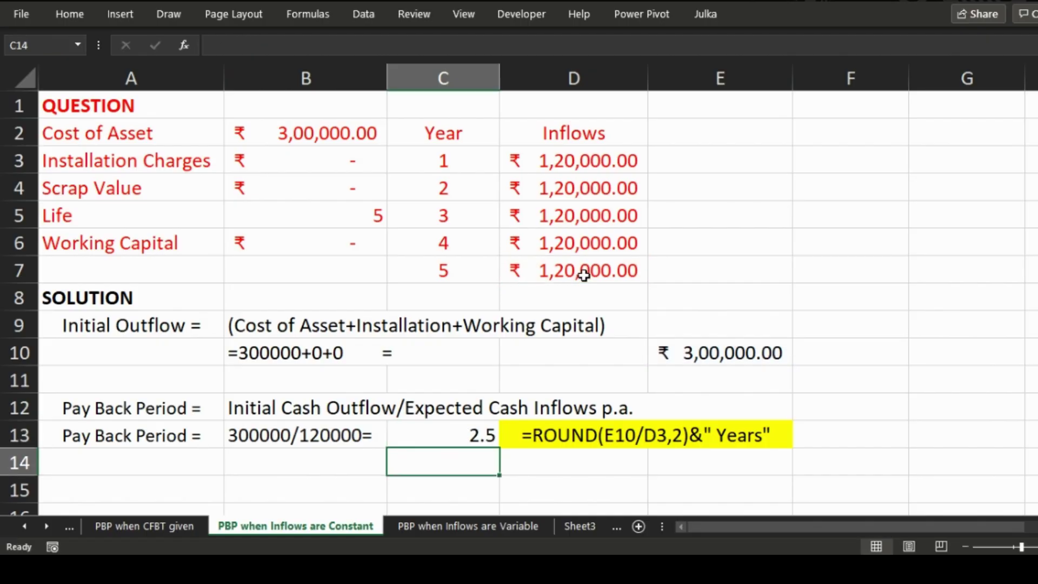
Step: Change C13's formula to =ROUND(E10/D7,2)&"Years" so it shows 2.5Years
click(470, 435)
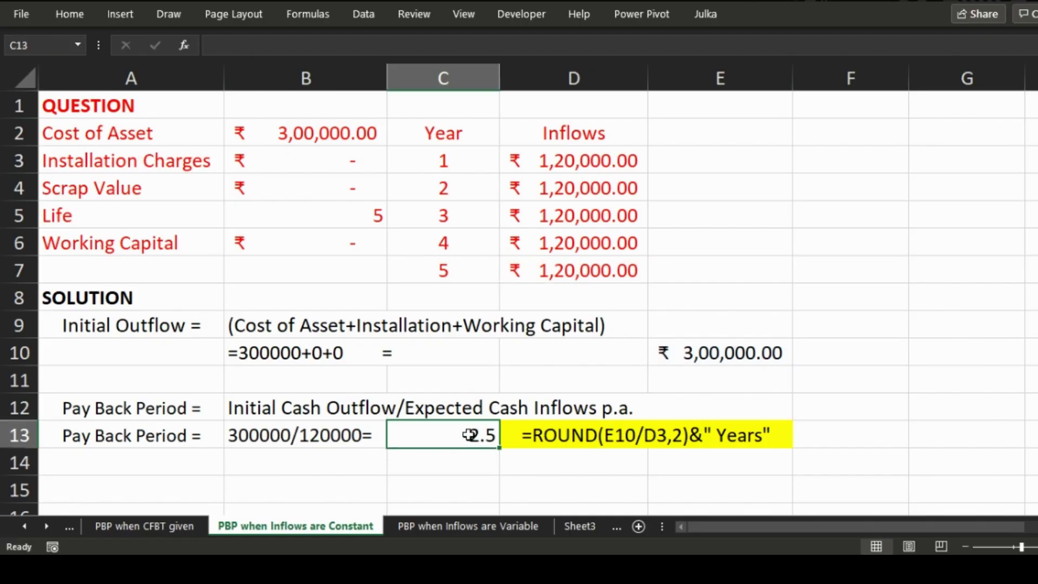
click(219, 47)
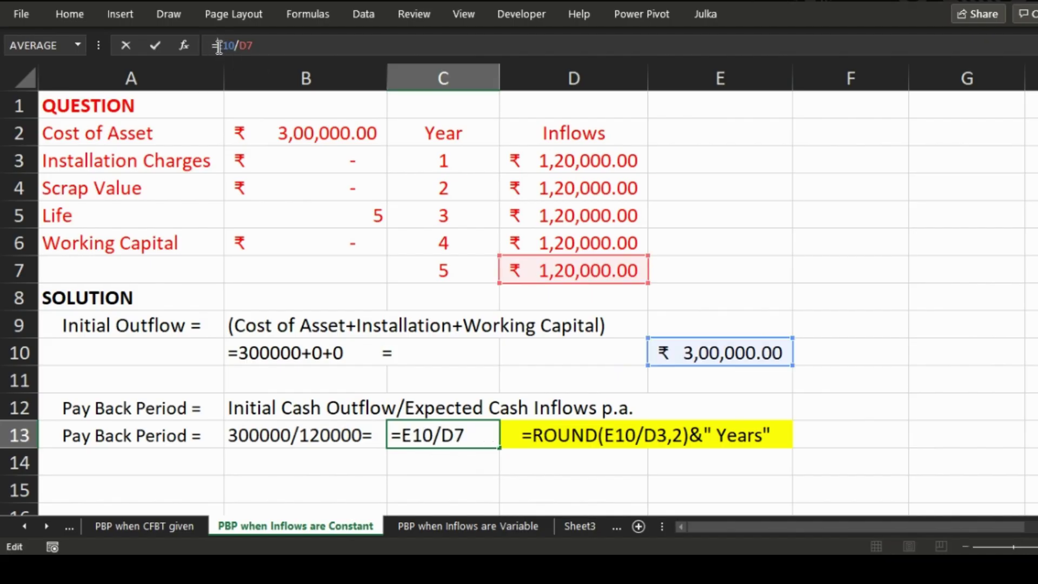
text(Round(E10/D7)
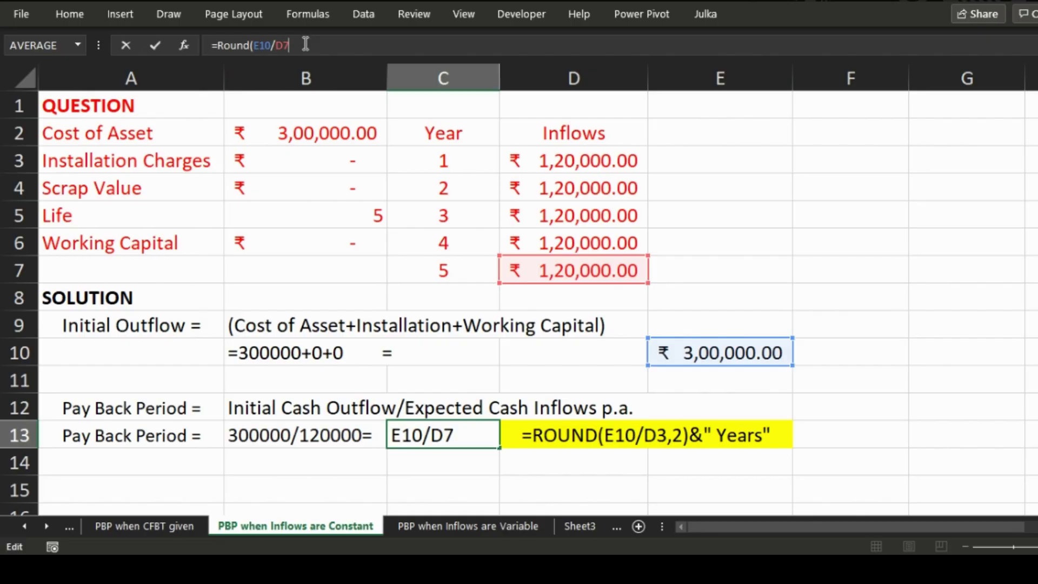
text(,2))
text(& "Yea)
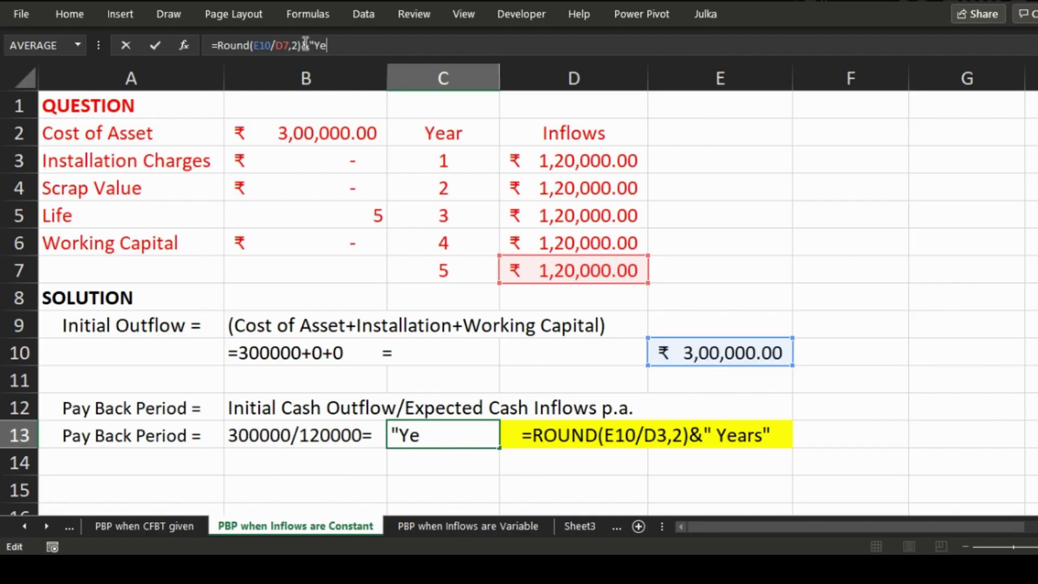
text(rs")
key(Return)
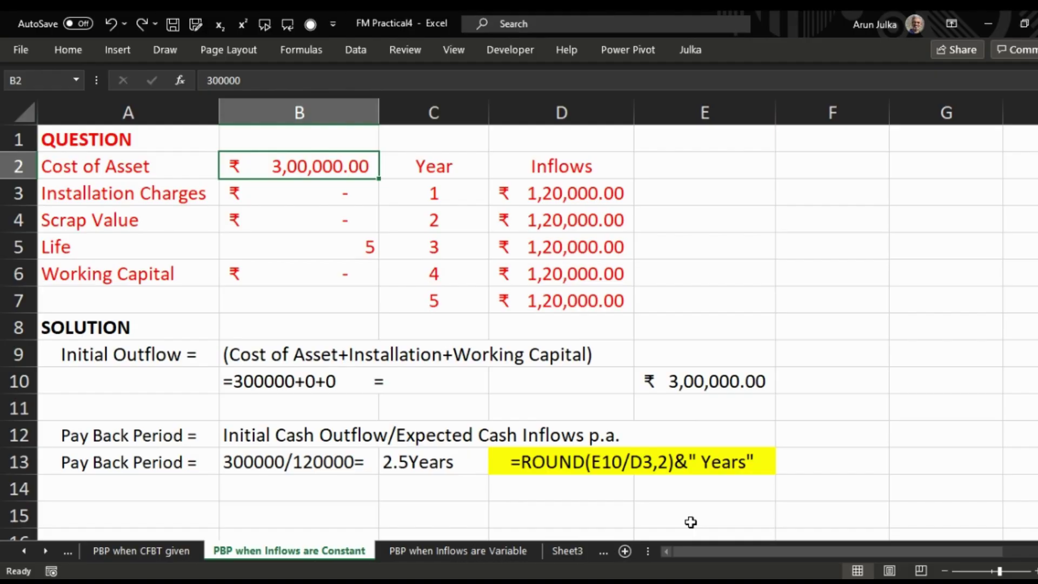
Step: Enter cost 500000, installation 30000, scrap 12000 and working capital 50000 in B2:B6
text(500000)
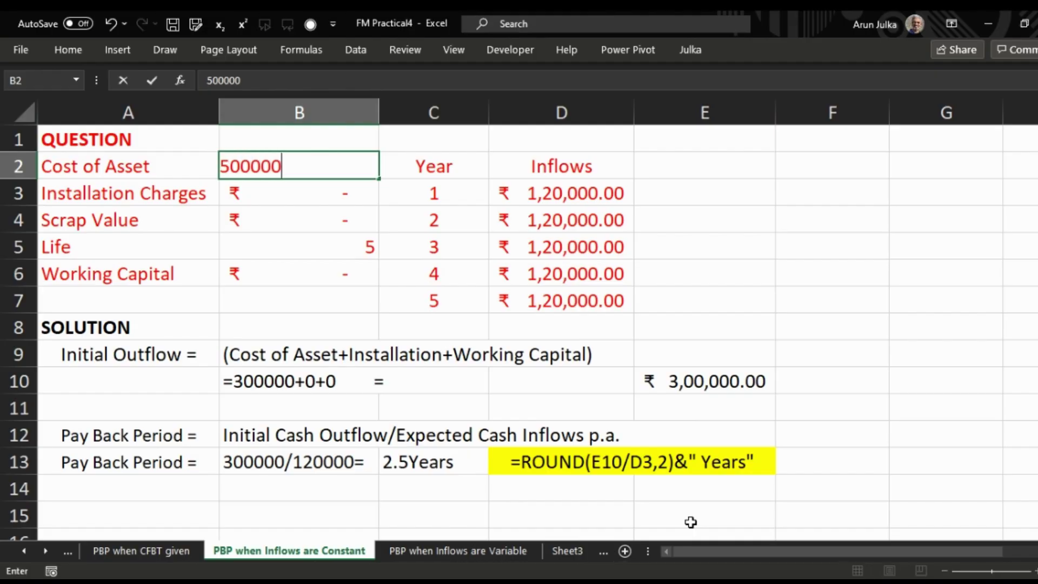
key(Return)
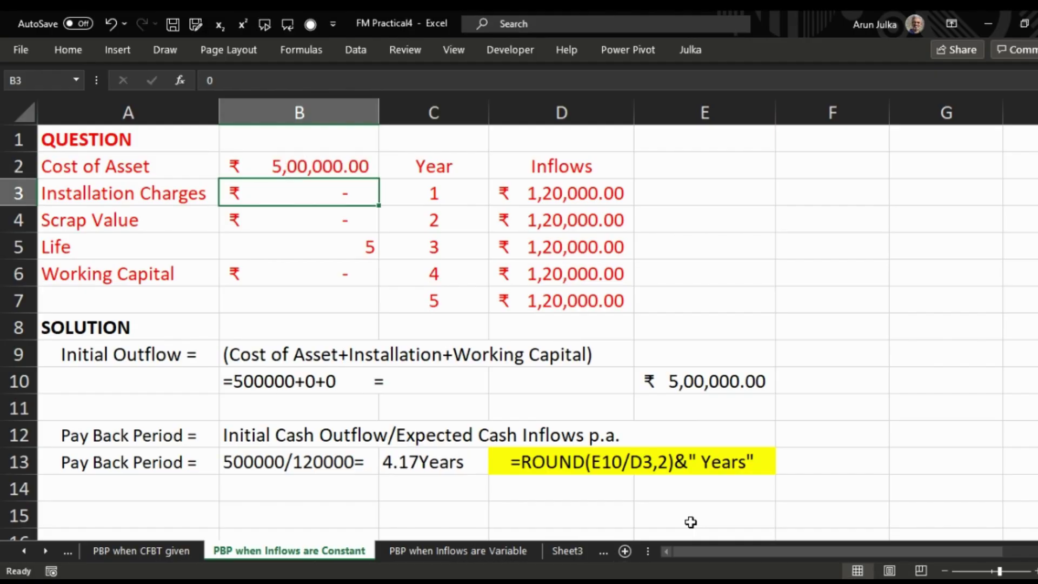
text(30000)
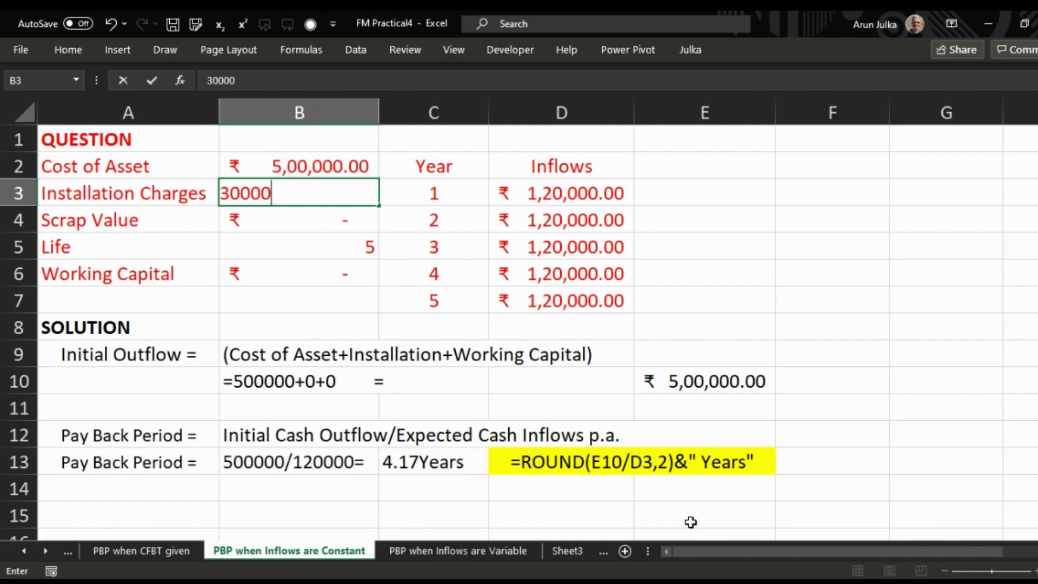
key(Return)
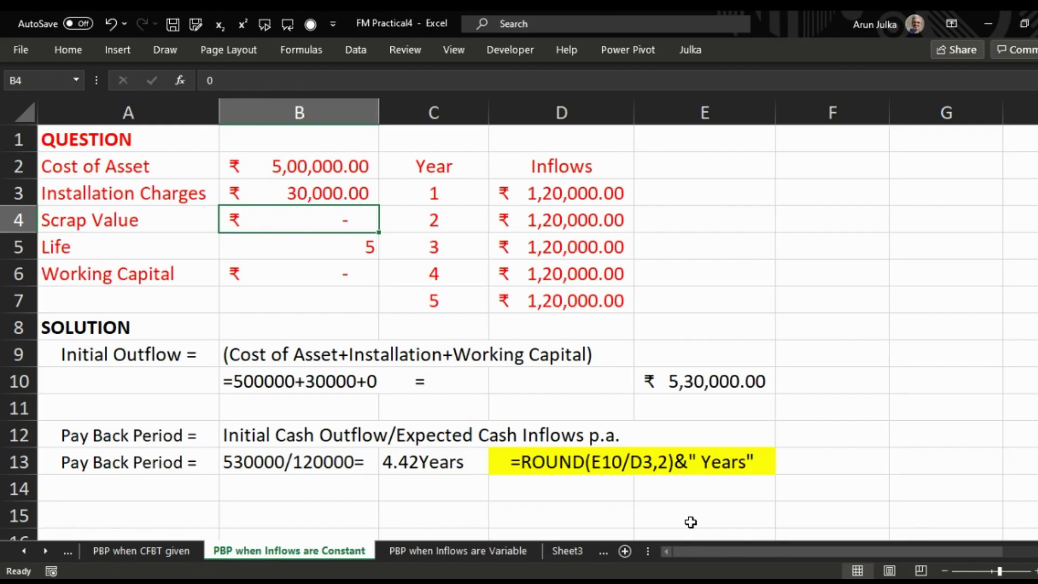
text(120000)
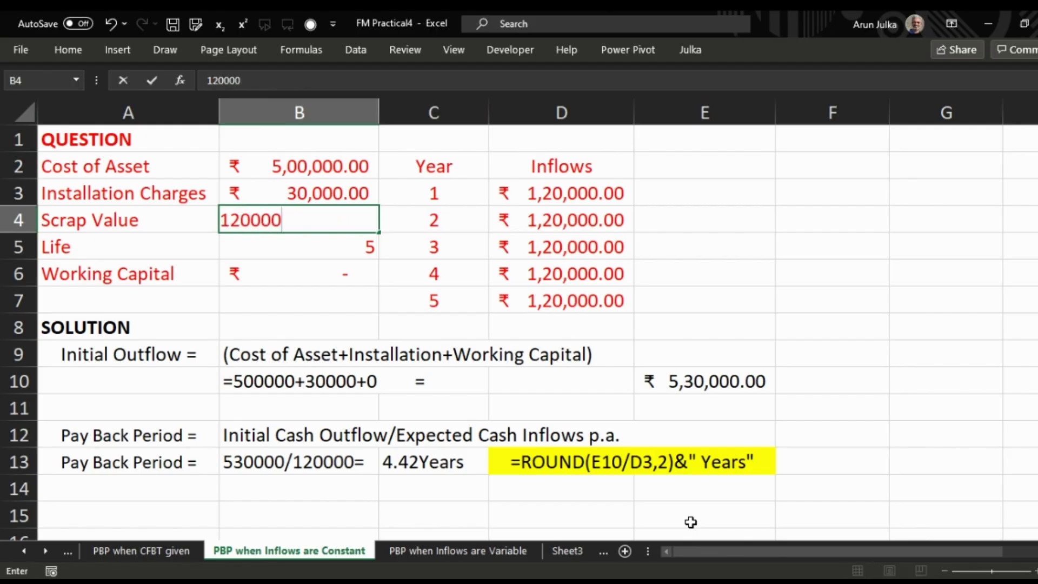
key(BackSpace)
click(348, 275)
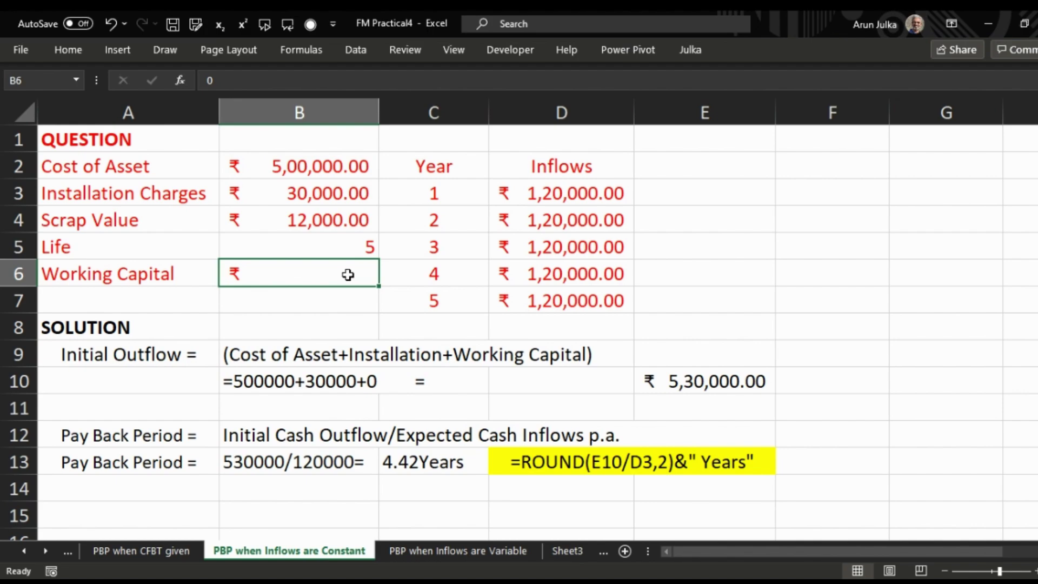
text(50000)
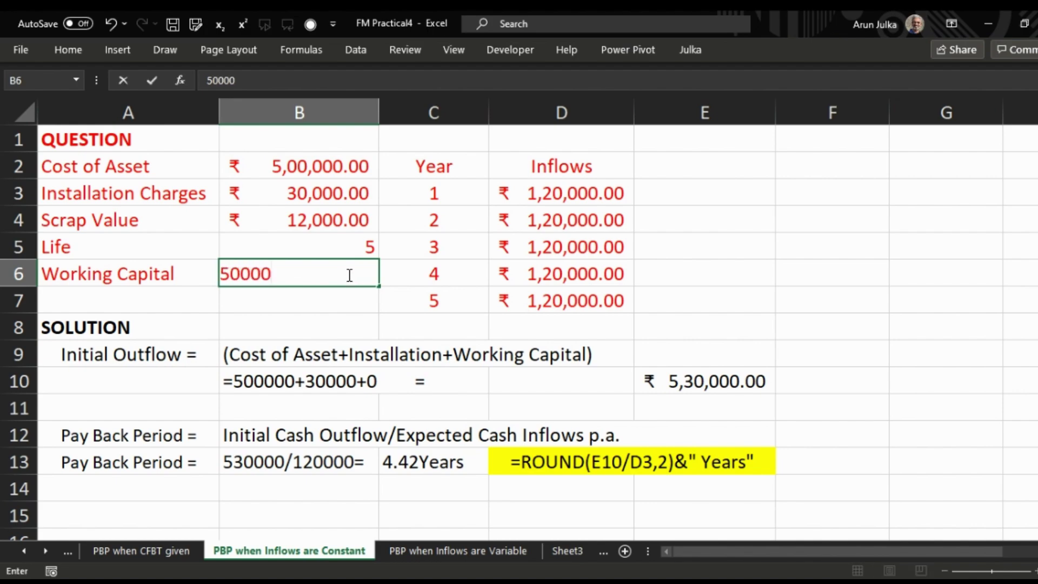
key(Return)
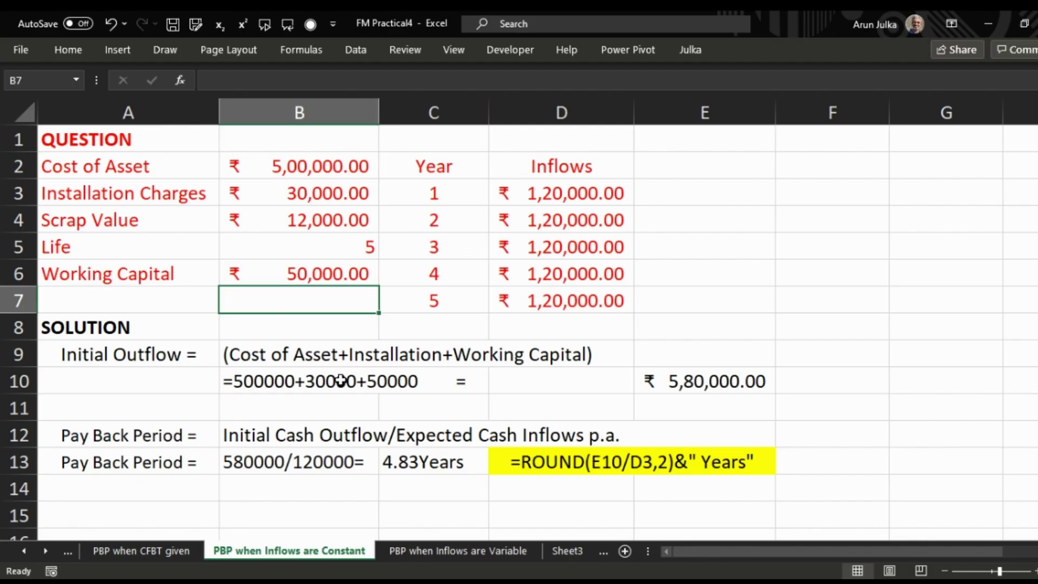
Step: Enter 200000 in D3 and fill it down through D7 for all five years
click(543, 197)
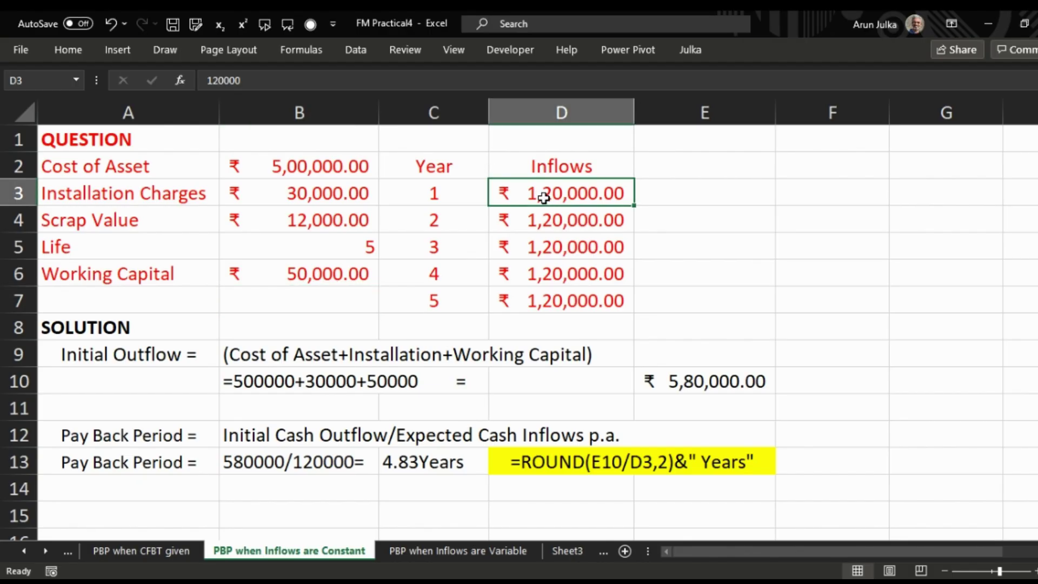
text(200000)
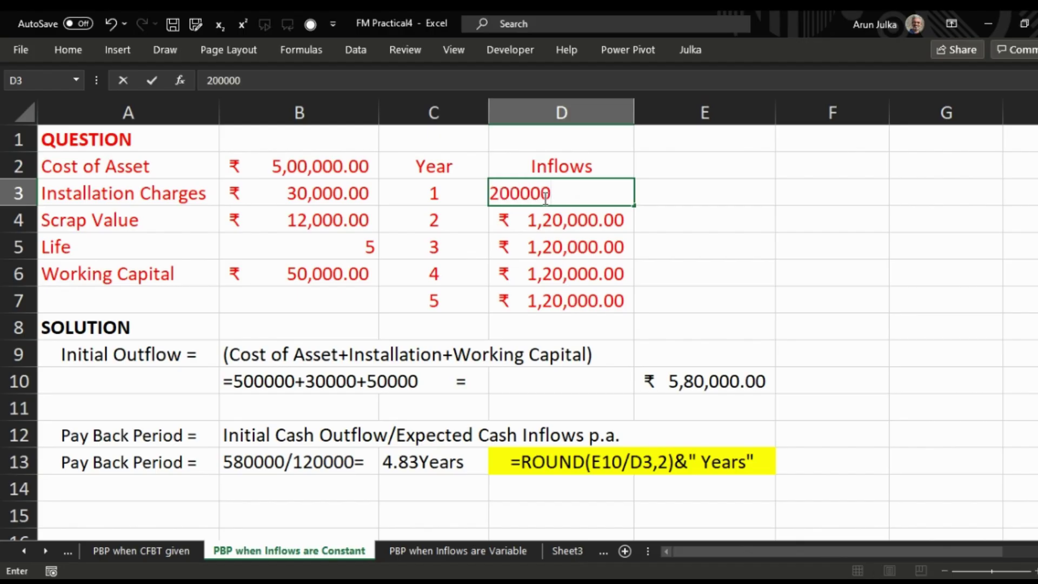
key(Return)
click(566, 190)
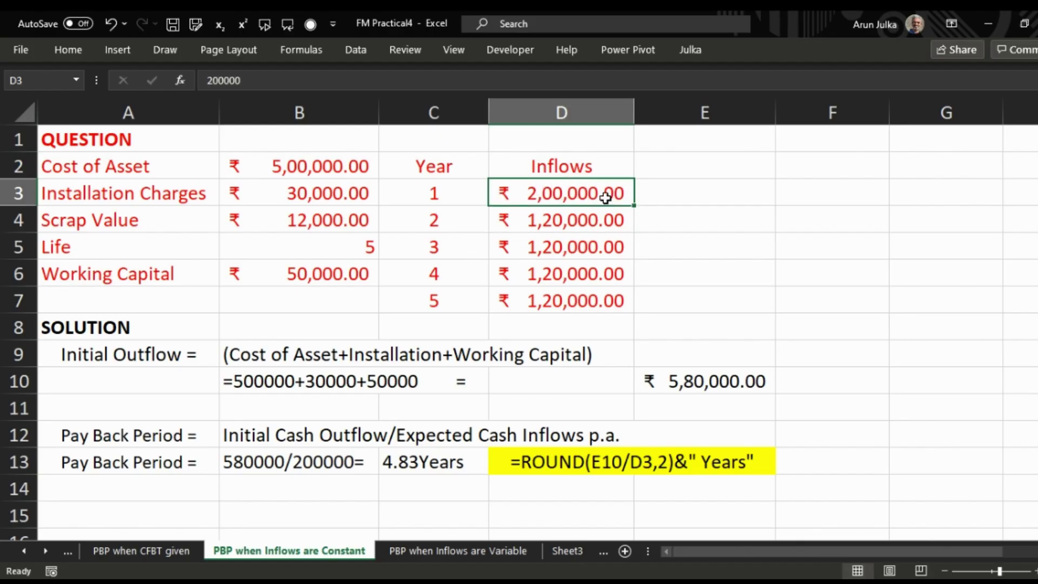
drag(634, 205, 626, 312)
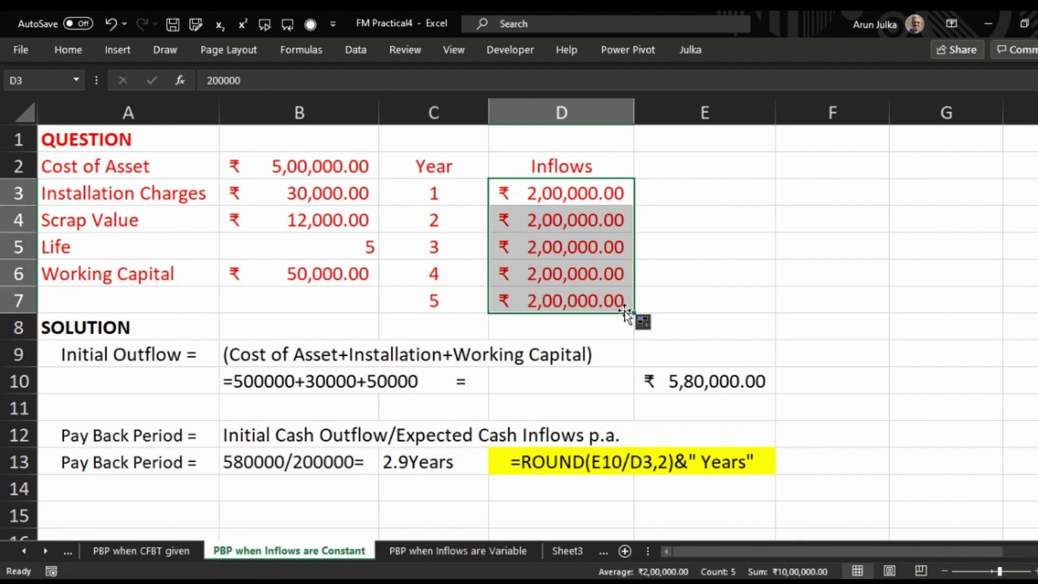
click(740, 356)
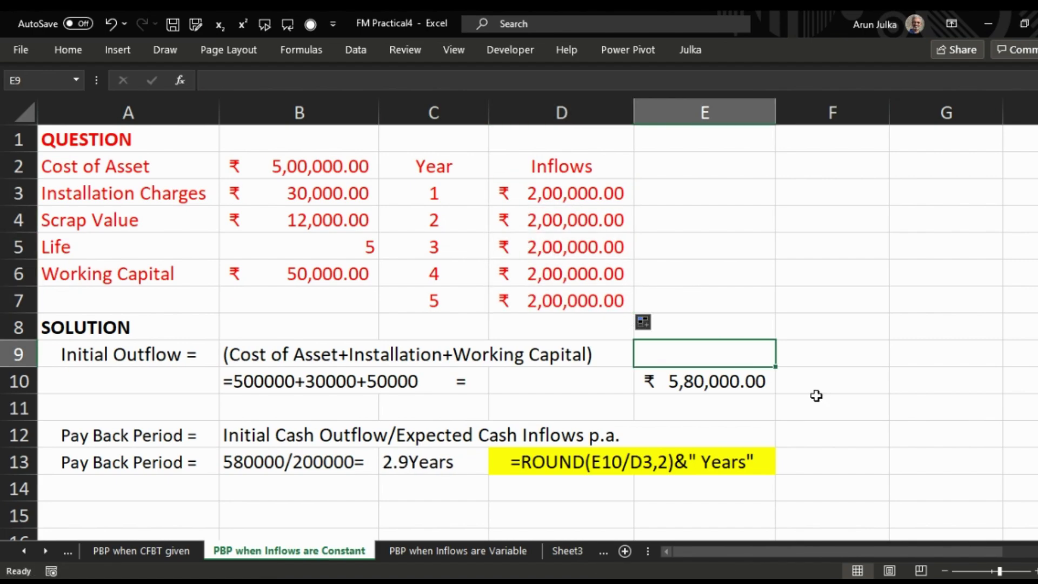